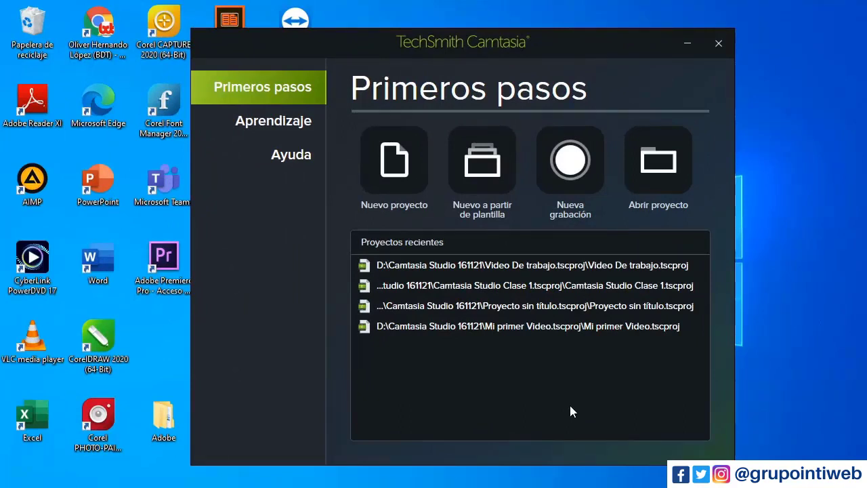
Step: Open the existing project Video De trabajo.tscproj from the Camtasia Studio folder
left_click(657, 188)
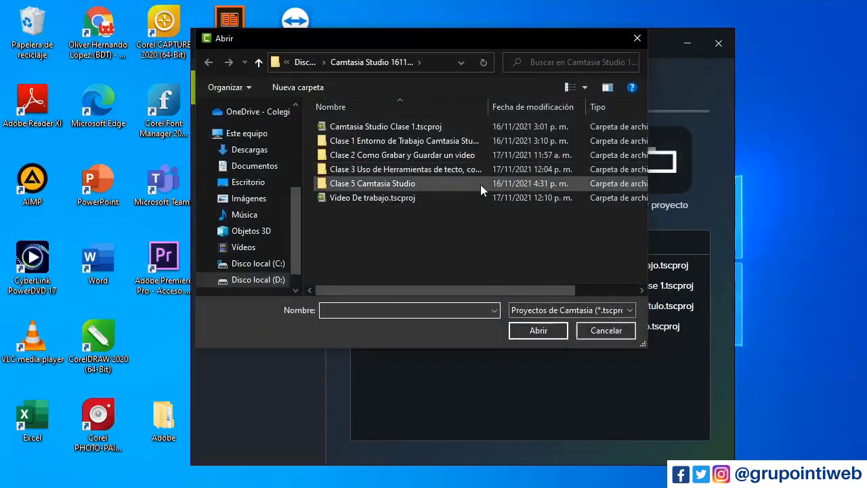
left_click(428, 197)
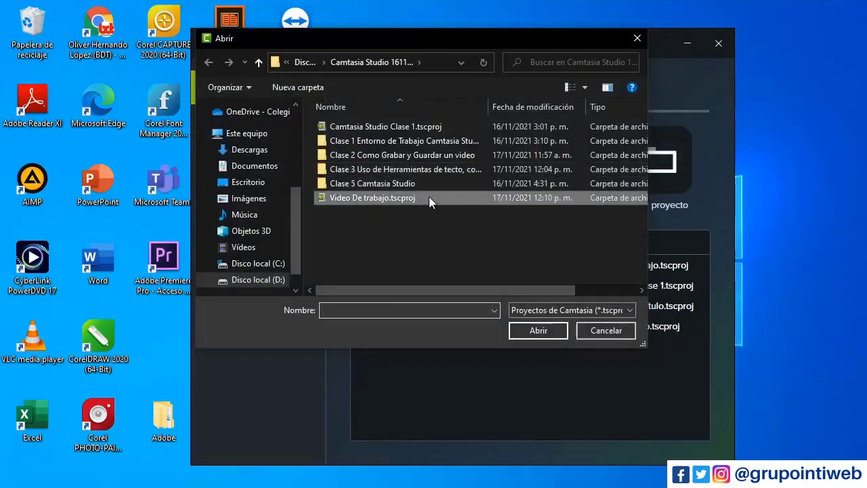
left_click(535, 332)
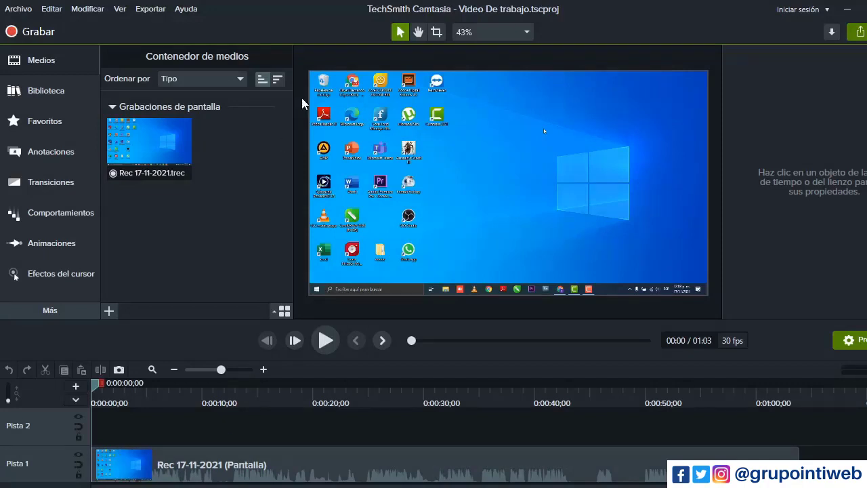
left_click(32, 13)
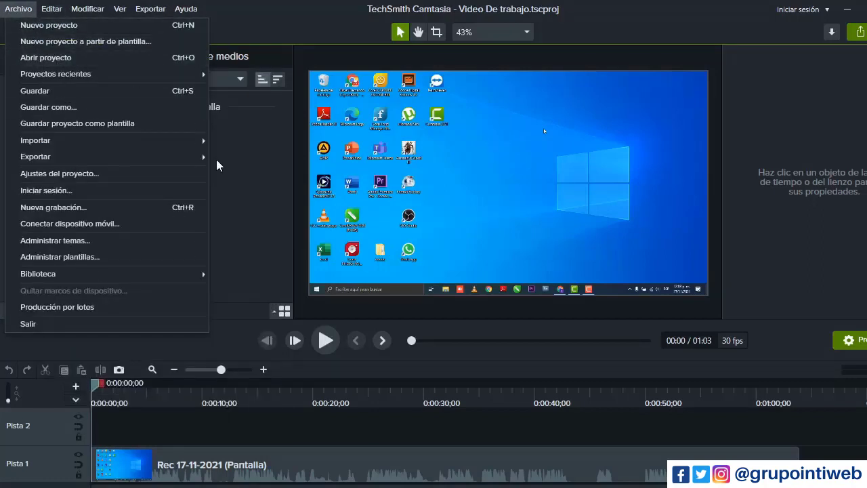
left_click(227, 172)
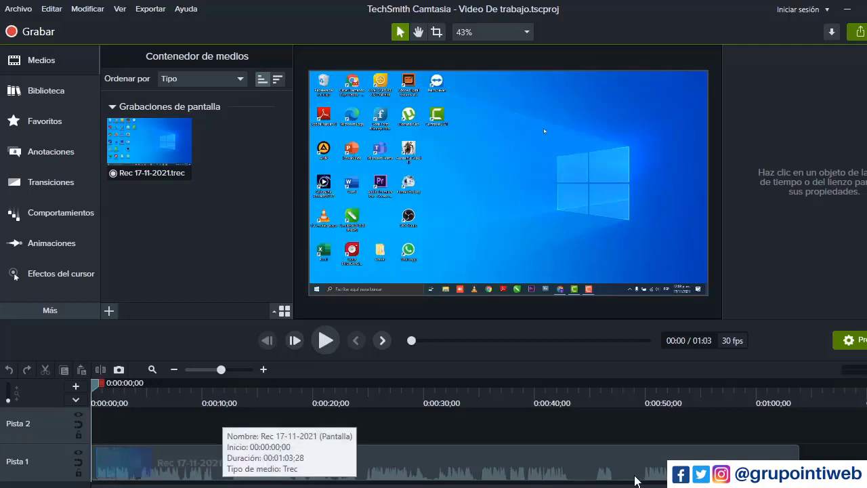
Step: Split the screen recording clip on Pista 1 at 0:00:10;29, where the silent stretch begins
left_click(634, 482)
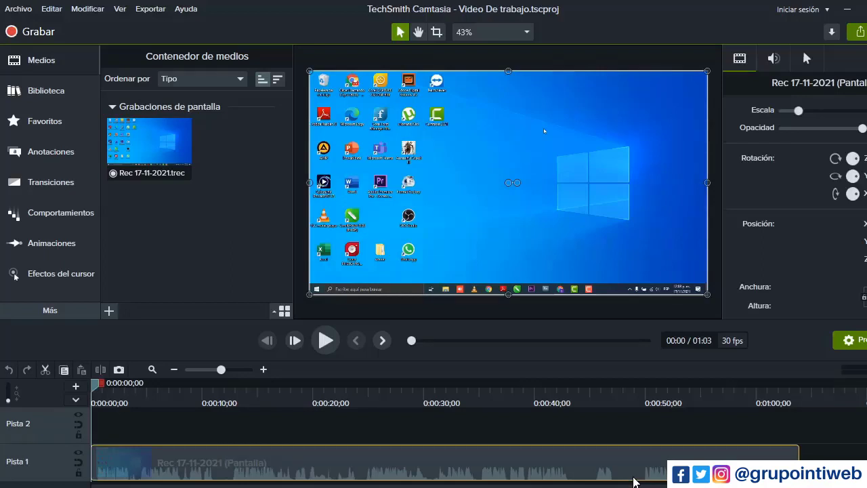
left_click(203, 393)
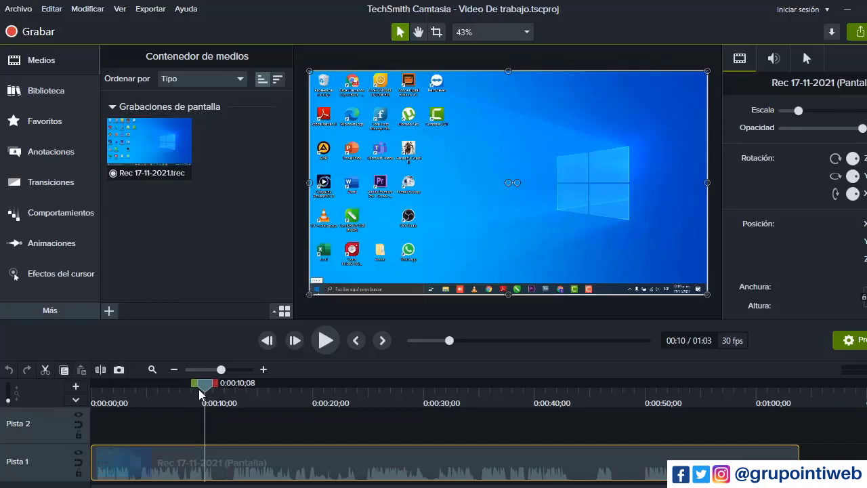
left_click_drag(200, 393, 167, 386)
left_click_drag(253, 405, 212, 403)
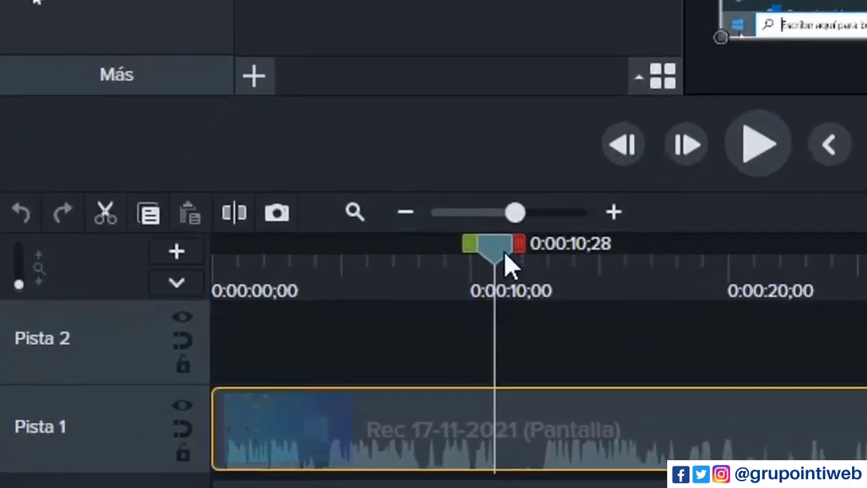
left_click_drag(517, 215, 556, 240)
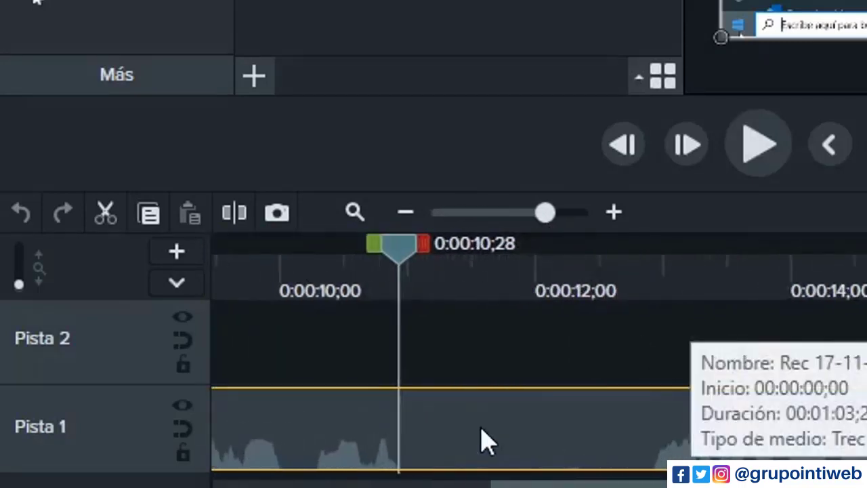
left_click(558, 215)
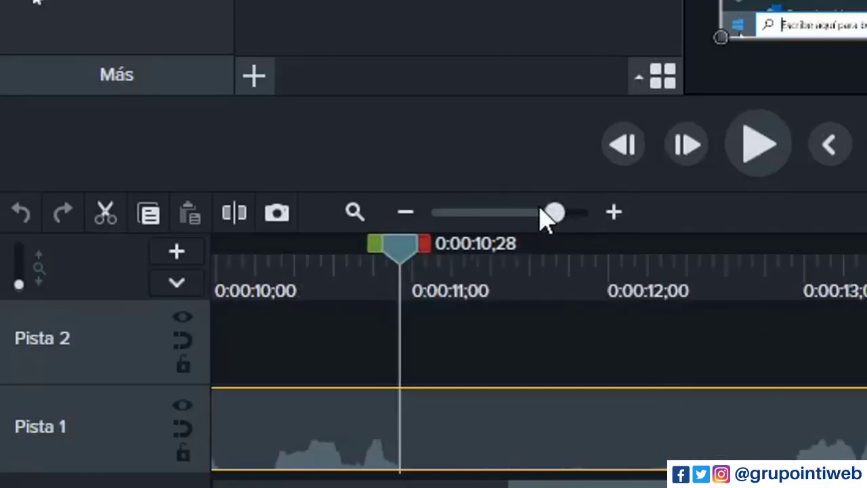
mouse_move(396, 250)
left_mouse_down()
mouse_move(418, 261)
mouse_move(400, 261)
left_mouse_up()
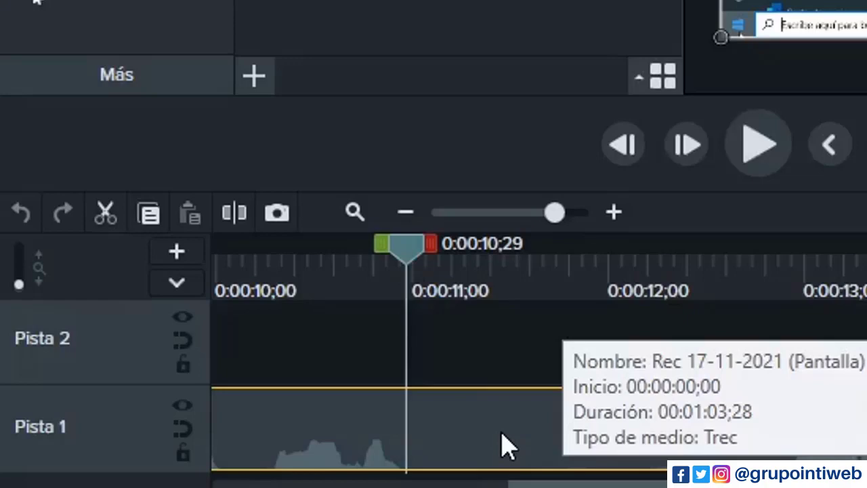
key("s")
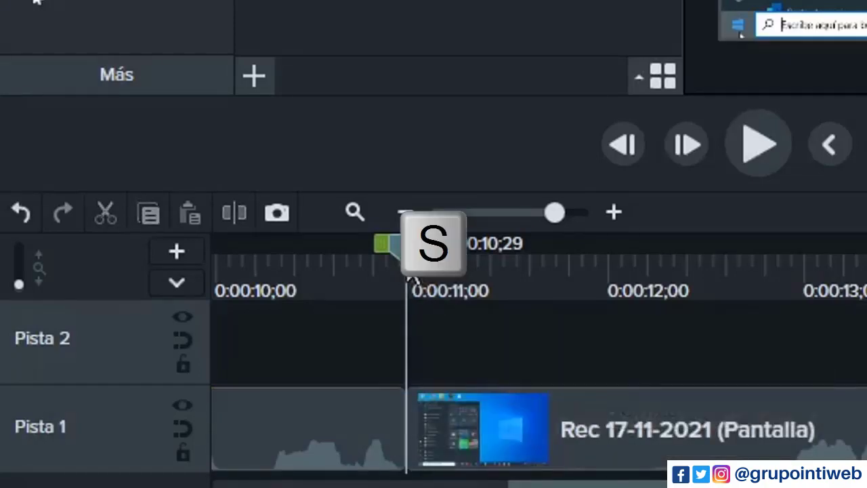
Step: Split the second part of the recording at 0:00:12;26, just before the sound starts again
left_click_drag(409, 278, 575, 294)
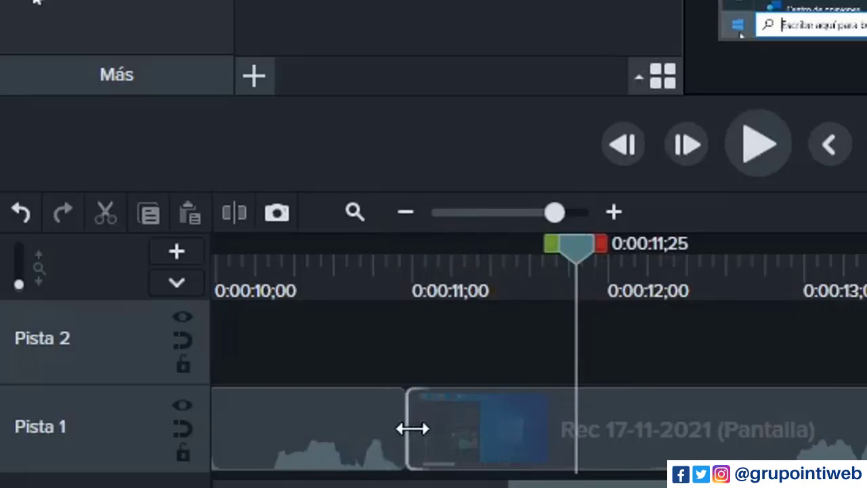
left_click_drag(575, 262, 778, 371)
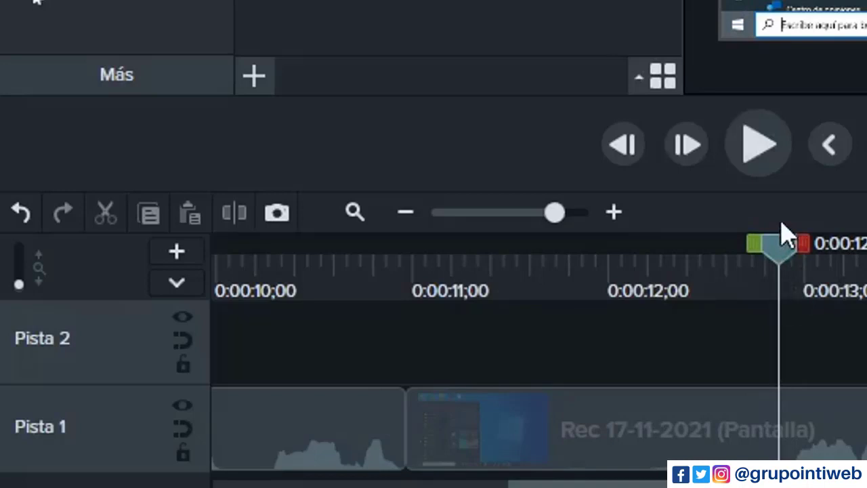
left_click(715, 410)
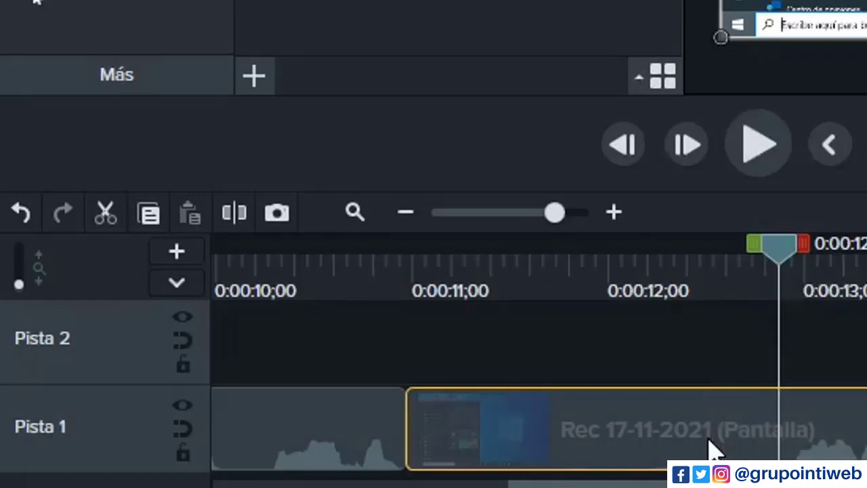
key("s")
Step: Move the short silent fragment up to Pista 2 and back into its gap on Pista 1
left_click_drag(711, 449, 679, 355)
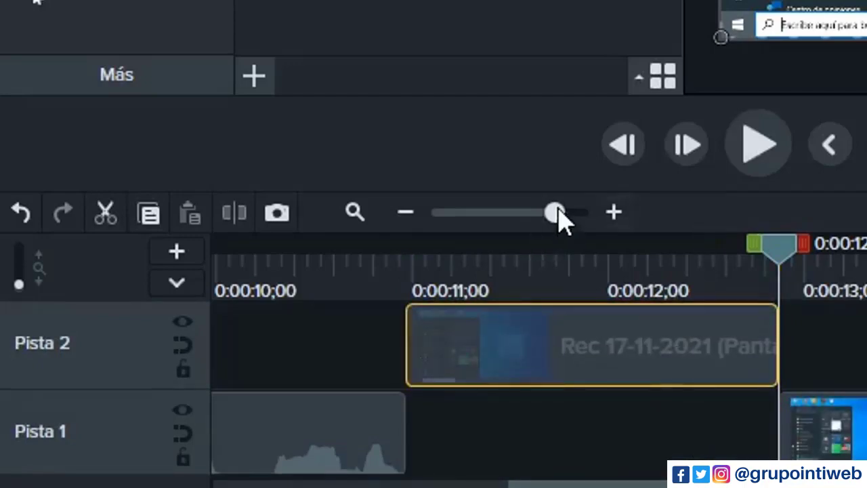
left_click_drag(557, 213, 519, 212)
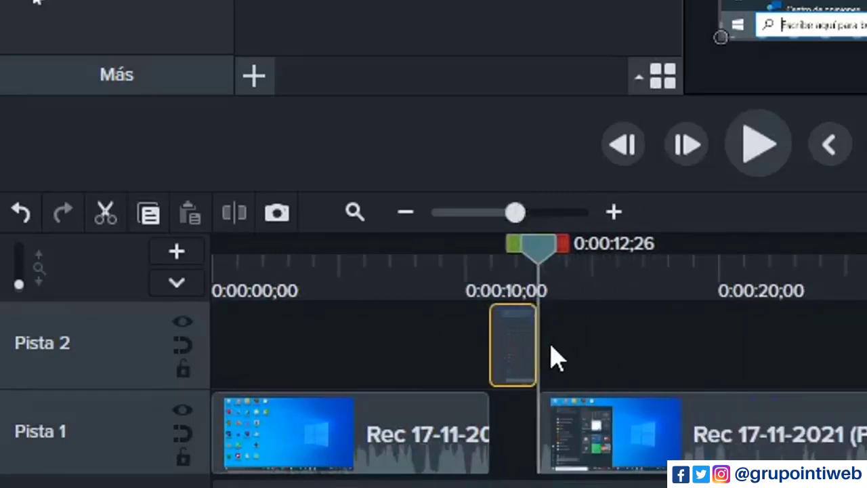
left_click_drag(513, 357, 518, 452)
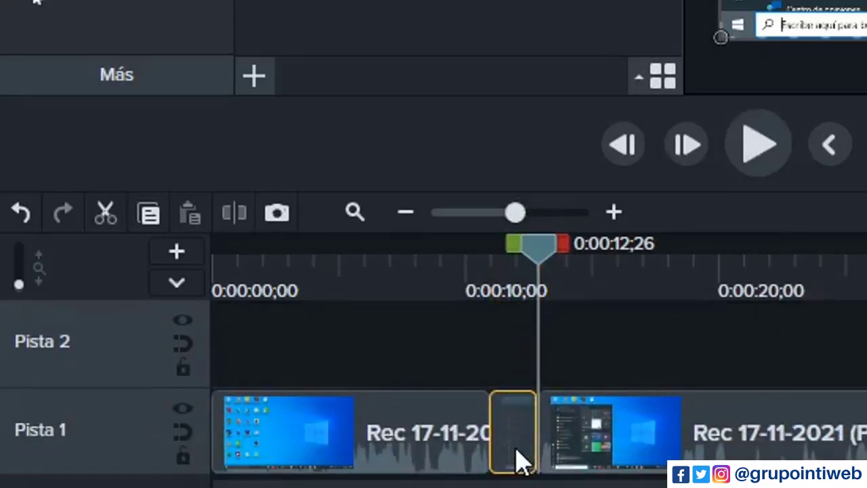
Step: Delete the short silent fragment from Pista 1 and play the timeline across the gap it leaves
key("Delete")
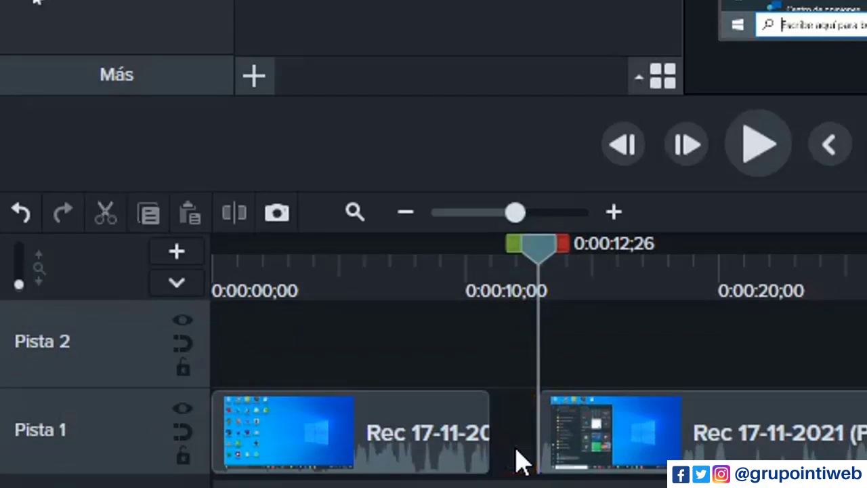
key("BackSpace")
left_click(444, 270)
left_click_drag(444, 270, 472, 255)
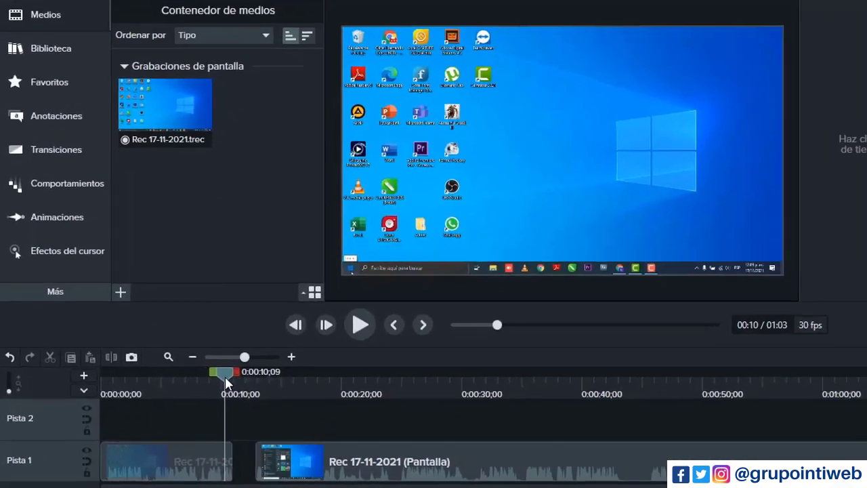
key("space")
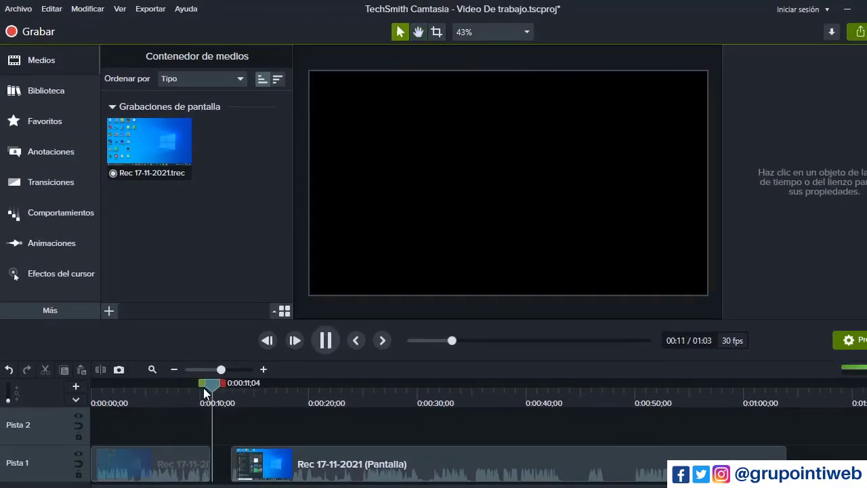
key("space")
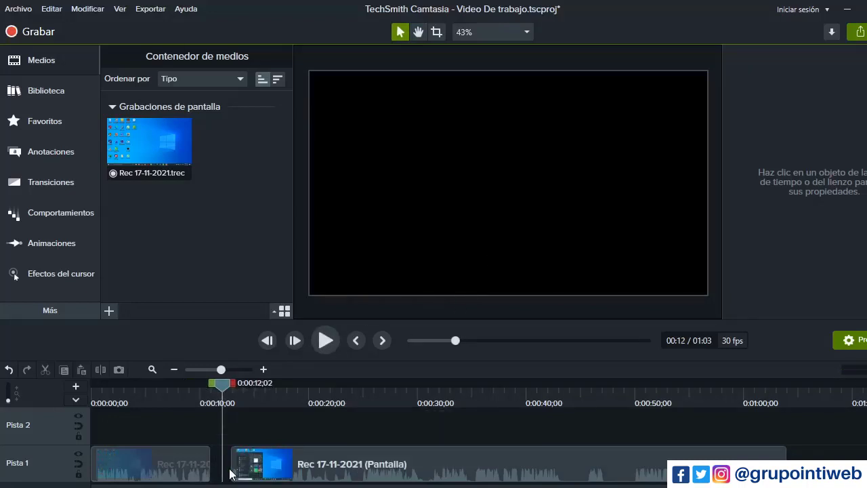
Step: Close the gap on Pista 1 by moving the second clip against the end of the first clip
left_click(303, 468)
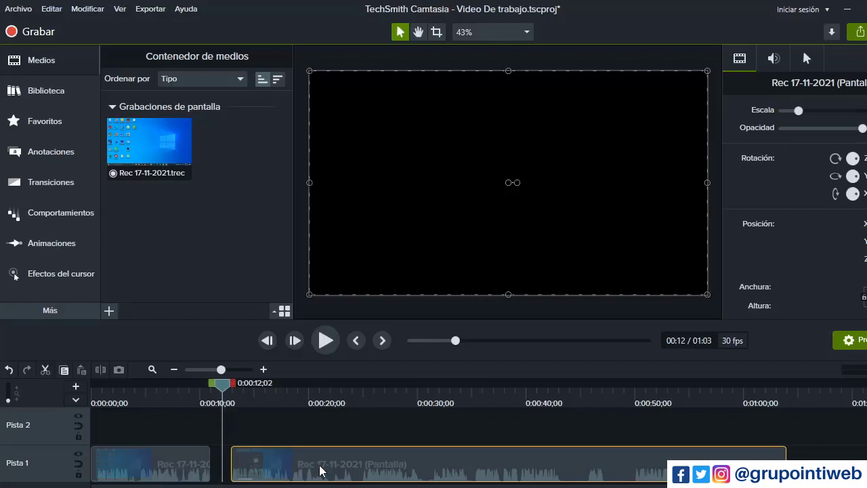
left_click_drag(320, 470, 342, 485)
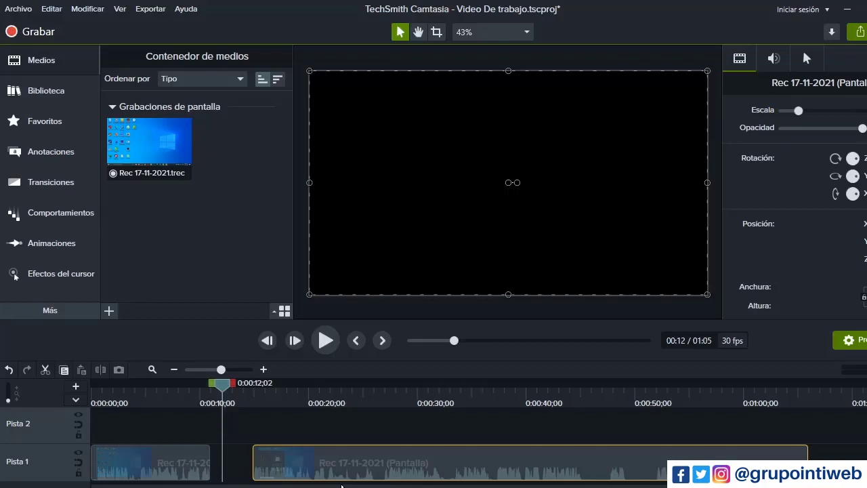
left_click_drag(342, 485, 300, 482)
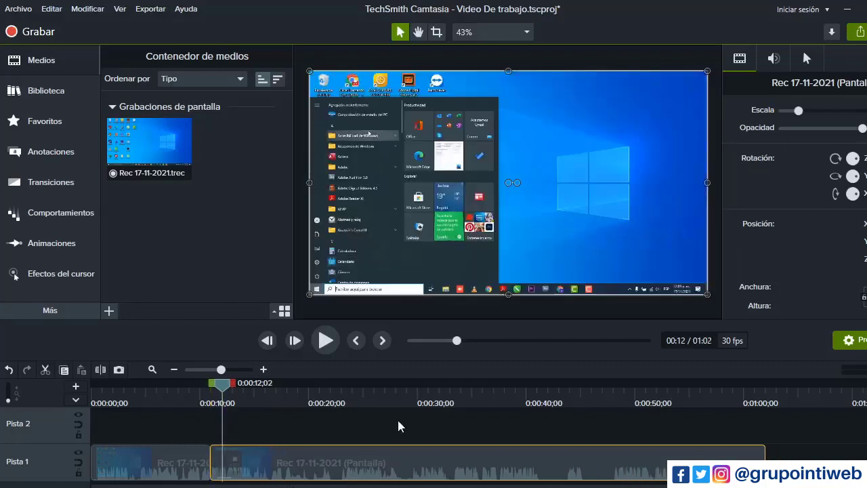
Step: Split the second clip at 0:00:41;15 and about 0:00:43;03, and remove the recording after 0:00:54;19
left_click(542, 391)
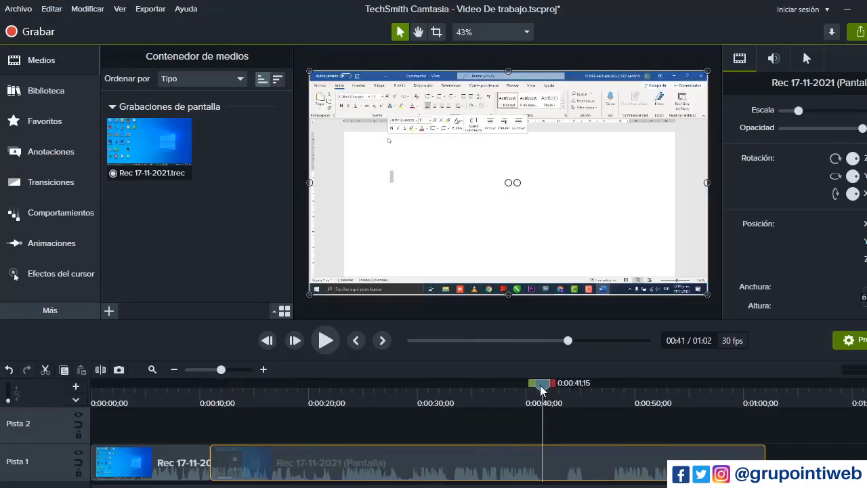
key("s")
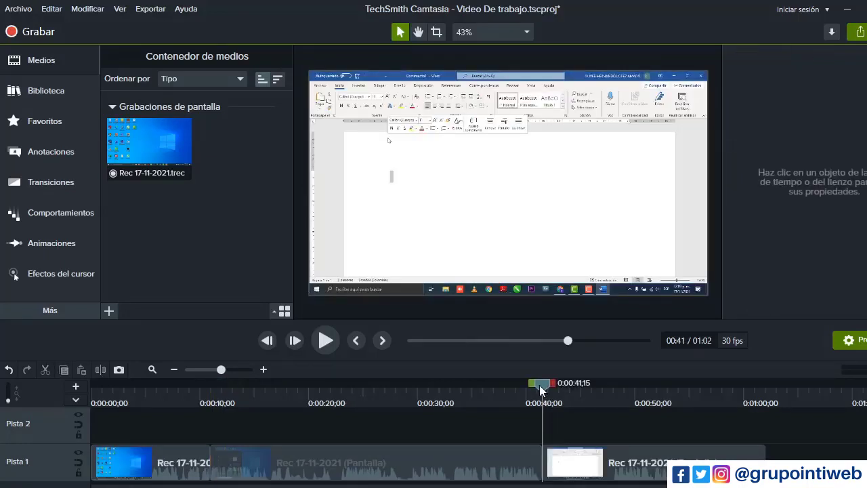
left_click_drag(542, 391, 561, 387)
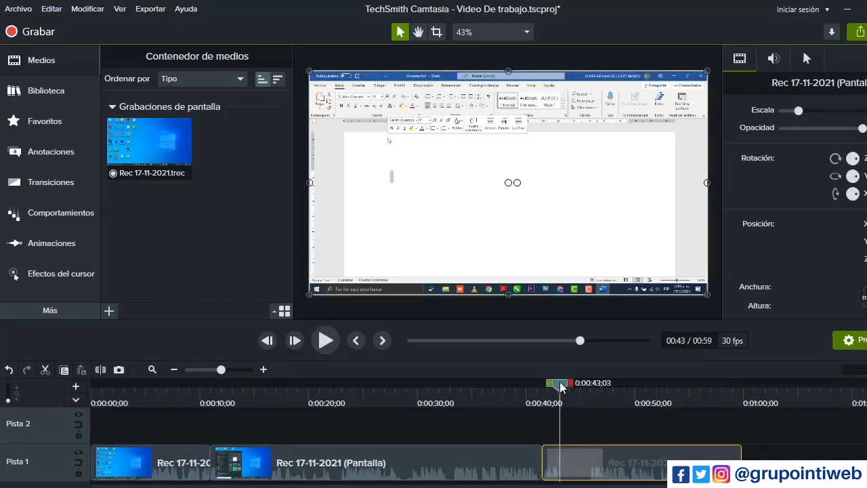
key("Delete")
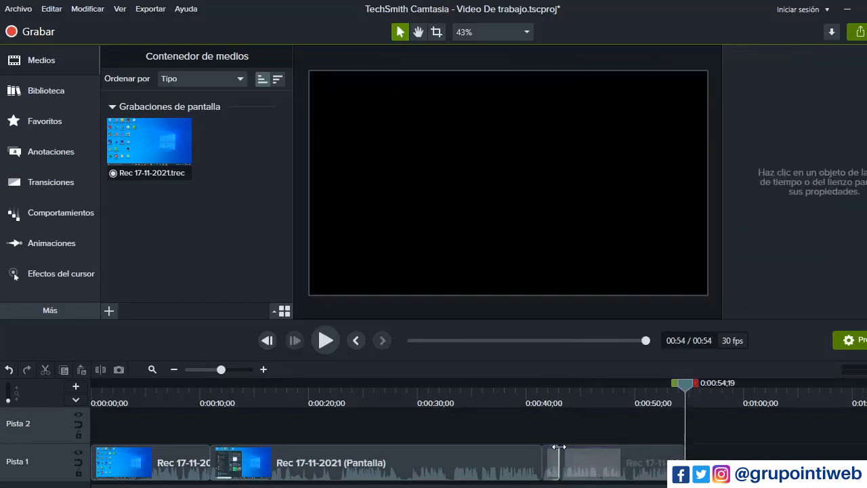
Step: Split the second clip on Pista 1 at 0:00:29;10
left_click(419, 466)
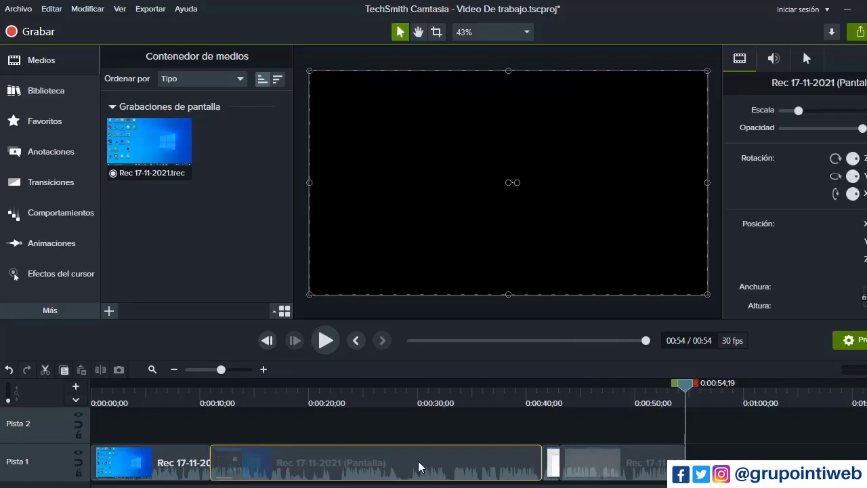
left_click(410, 402)
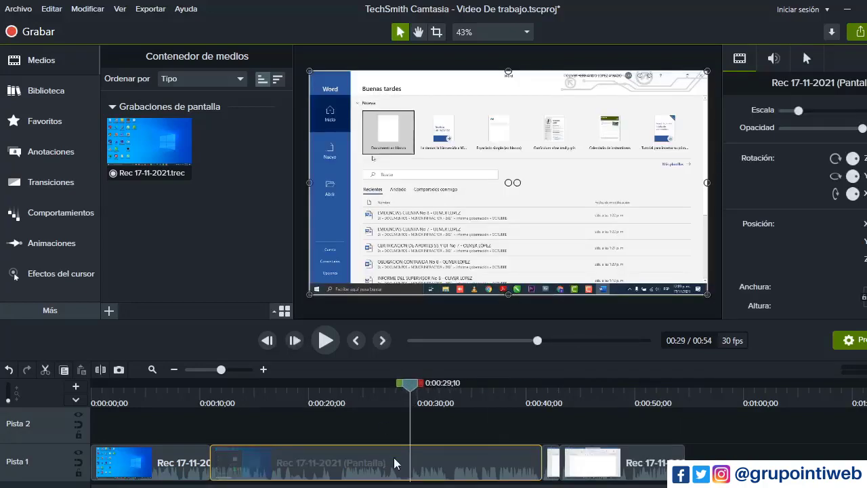
key("s")
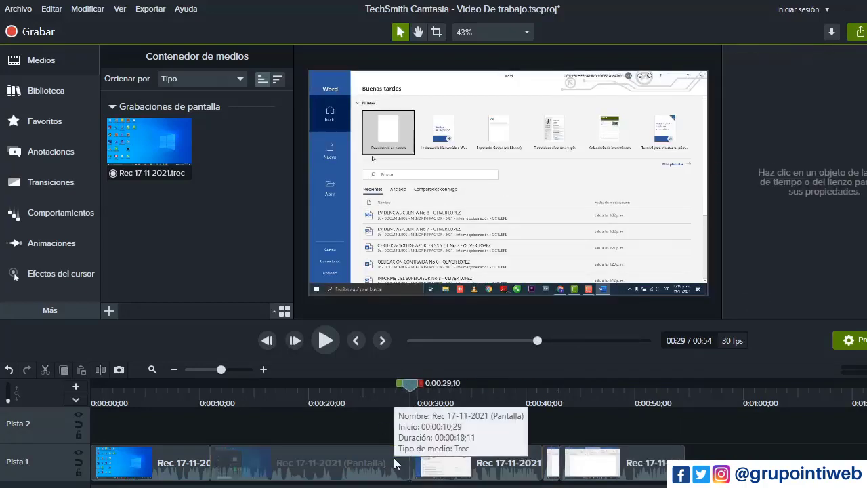
Step: Split the second clip on Pista 1 again at 0:00:21;04
left_click(321, 394)
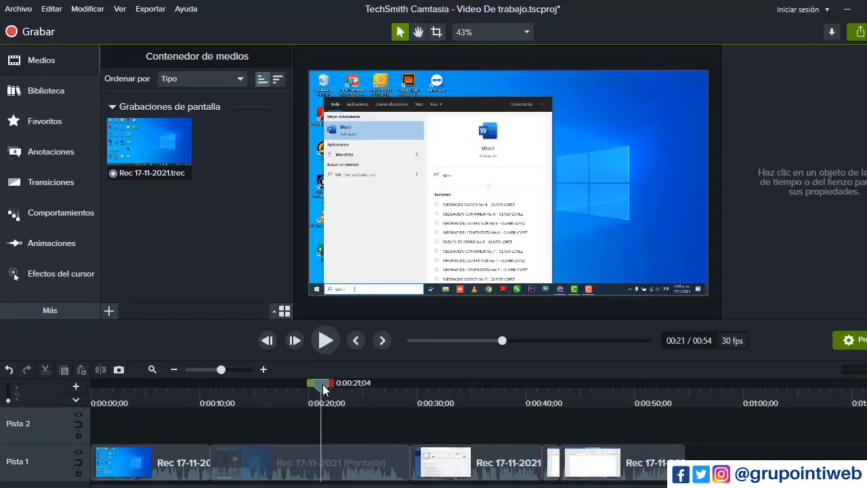
left_click(346, 467)
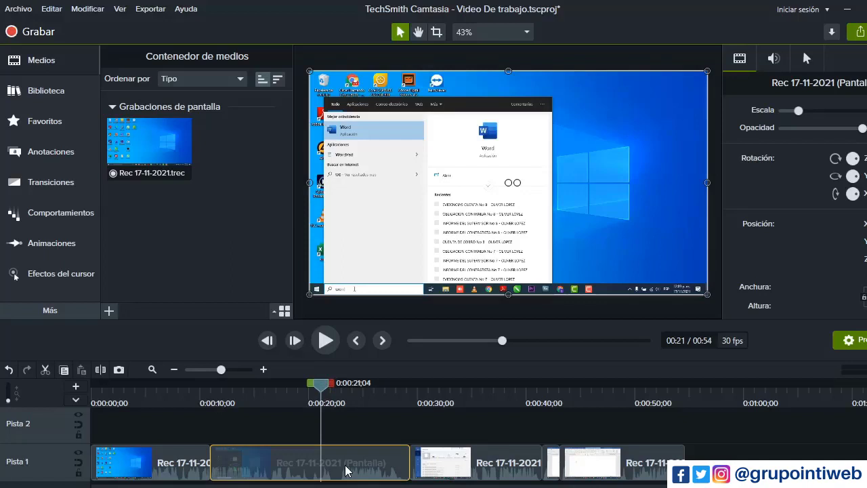
key("s")
Step: Delete the fragment between 0:00:21;04 and 0:00:29;10, and undo the deletion
left_click(346, 469)
key("Delete")
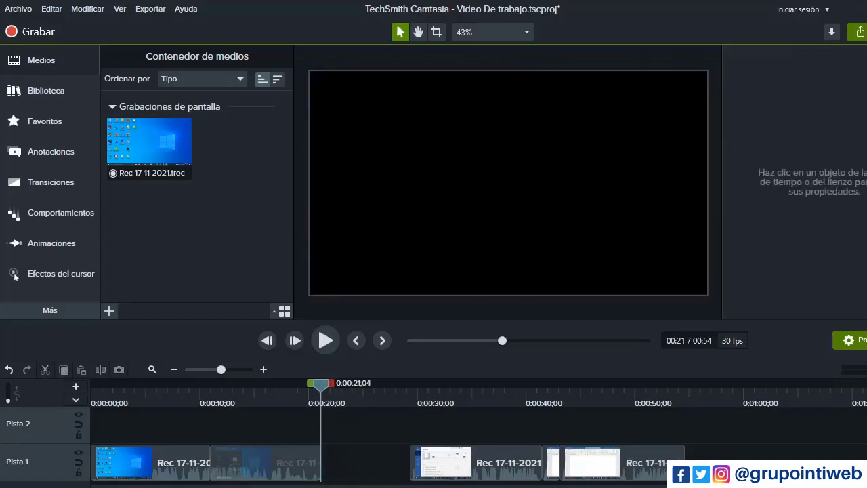
key("ctrl+z")
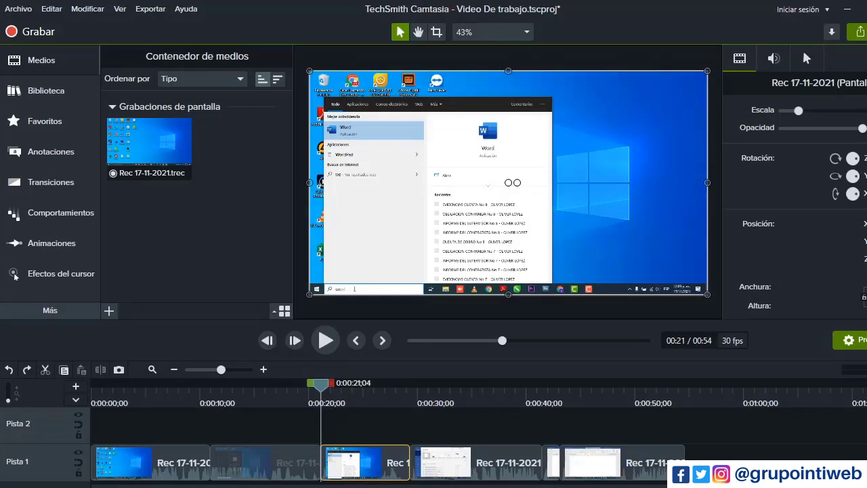
Step: Save the project with the current timeline edits
key("ctrl+s")
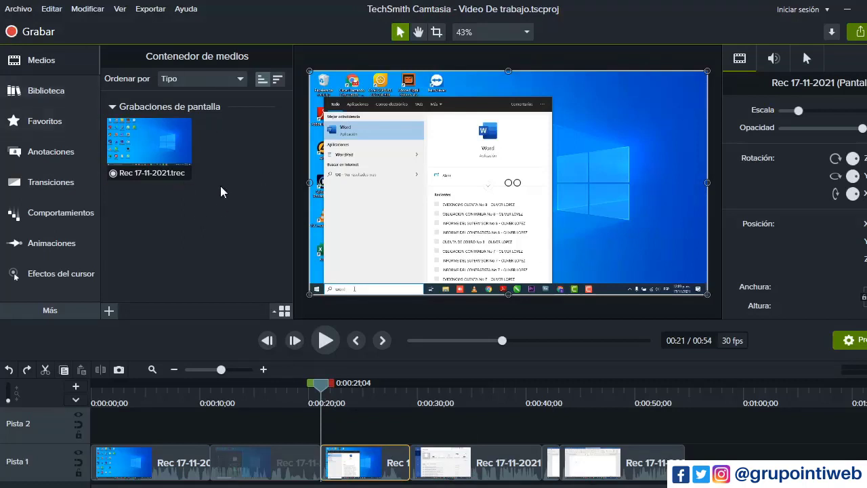
mouse_move(233, 452)
key("ctrl+s")
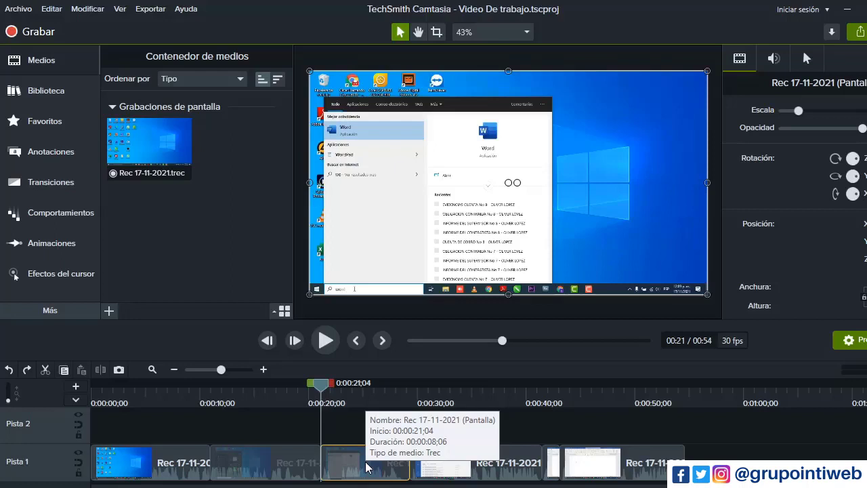
Step: Undo the split at 0:00:21;04 so the two fragments are one clip again
left_click(273, 439)
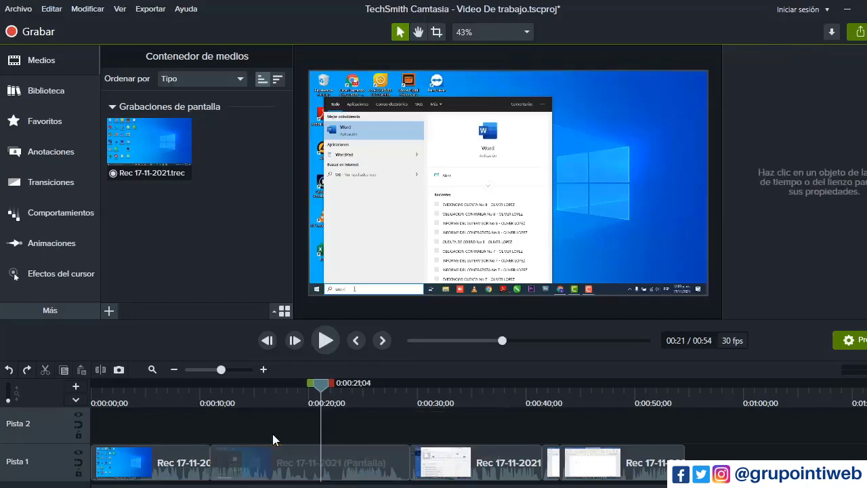